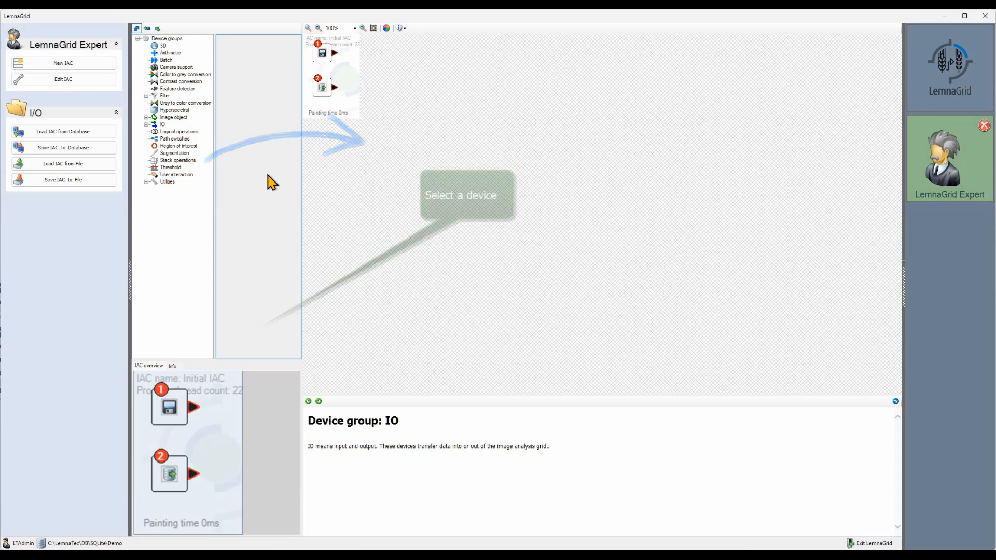
Add an NN fore/background separation device from the Segmentation group to the grid, connected to the disk reader's output
click(176, 153)
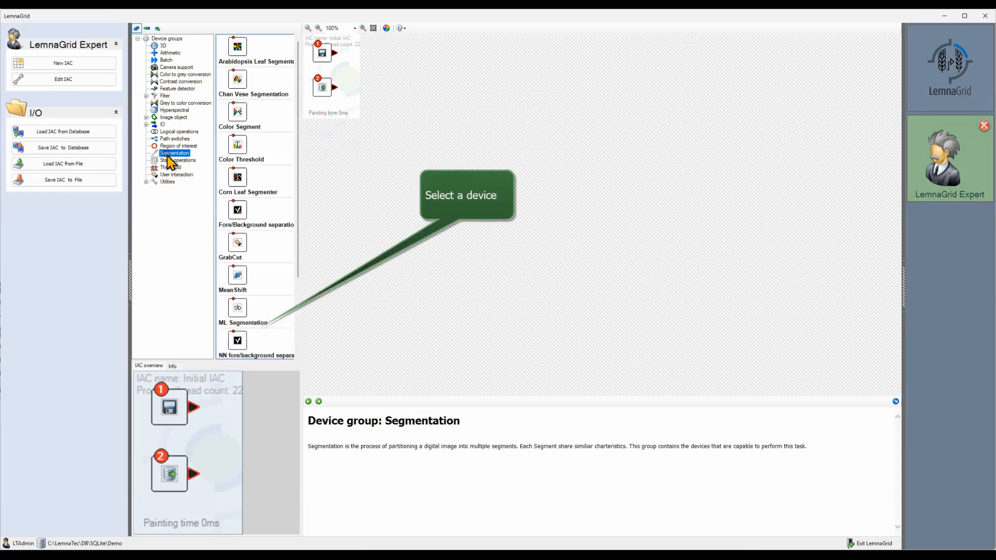
drag(238, 341, 361, 59)
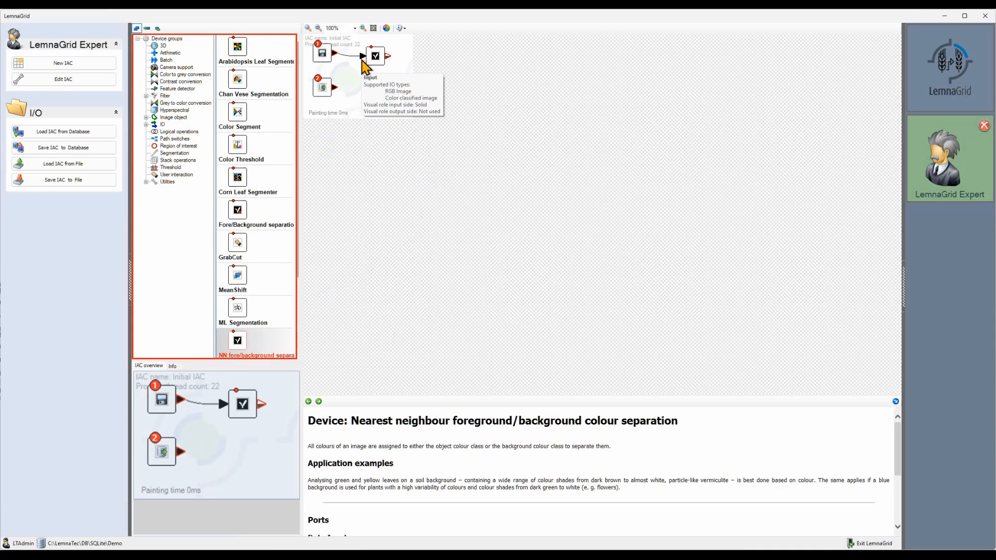
Browse the devices in the groups from 3D to Feature detector and in the Edge, General and Morphological filter subgroups
click(175, 47)
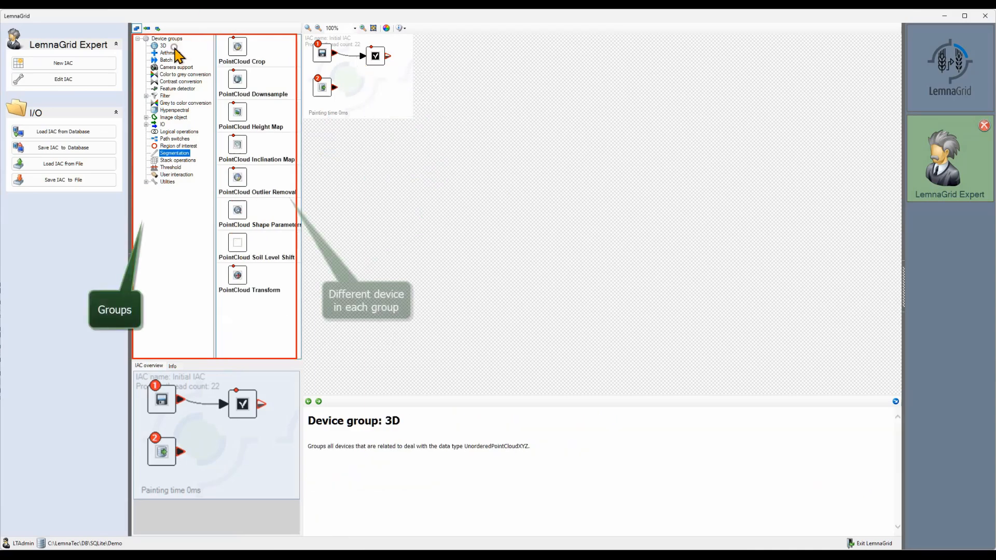
click(169, 53)
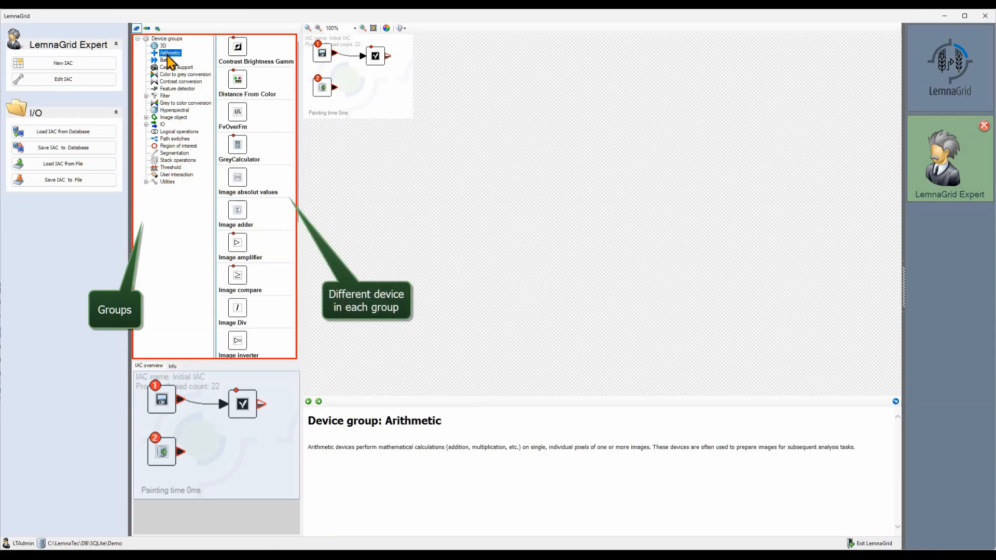
click(171, 67)
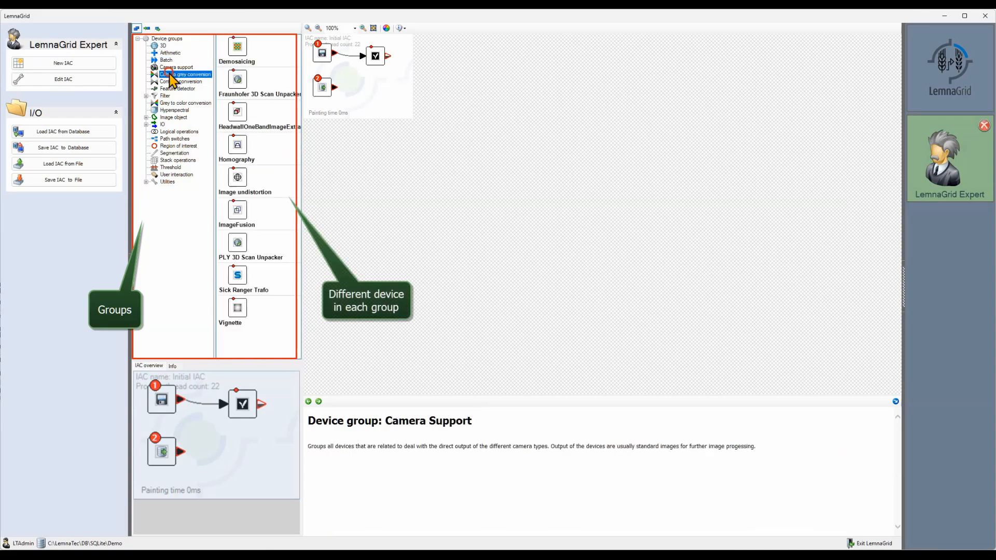
click(172, 75)
click(171, 81)
click(169, 89)
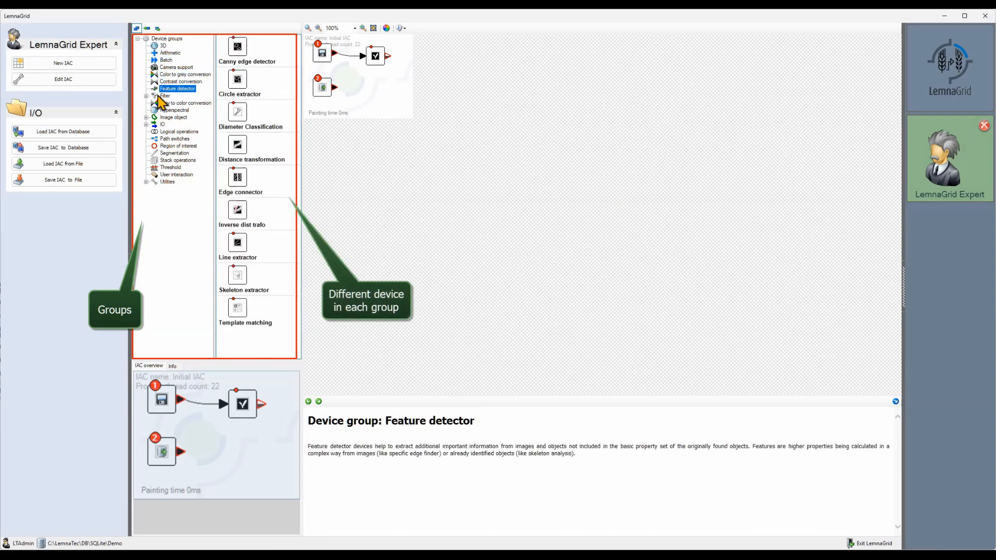
click(147, 96)
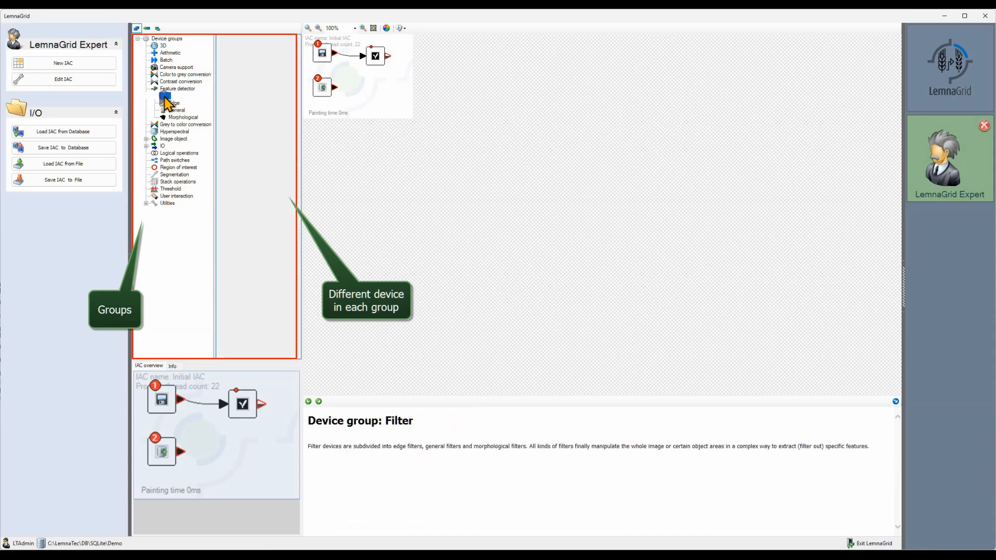
click(174, 104)
click(177, 110)
click(181, 117)
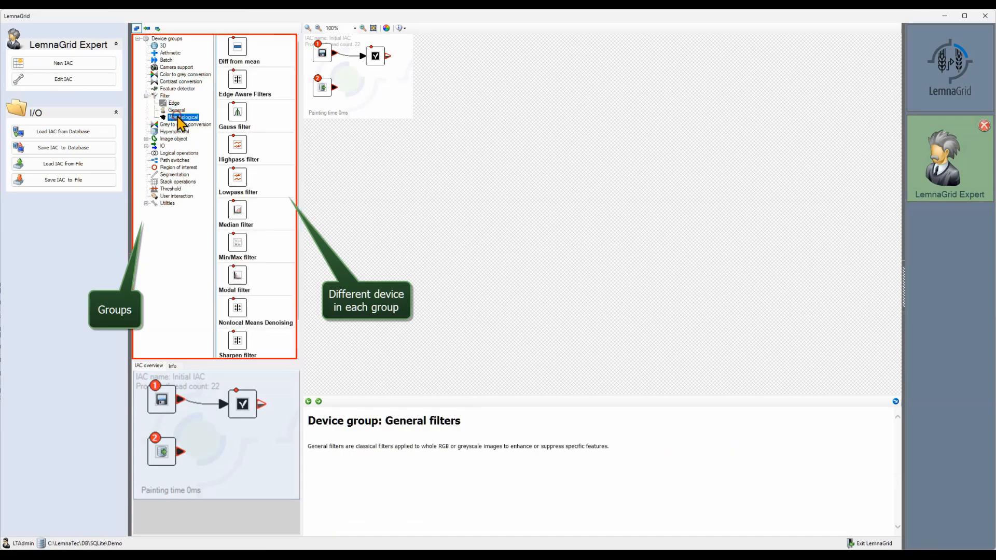
Browse the devices in the Grey to color conversion, Hyperspectral, Image object and IO groups, including their subgroups
click(176, 125)
click(174, 132)
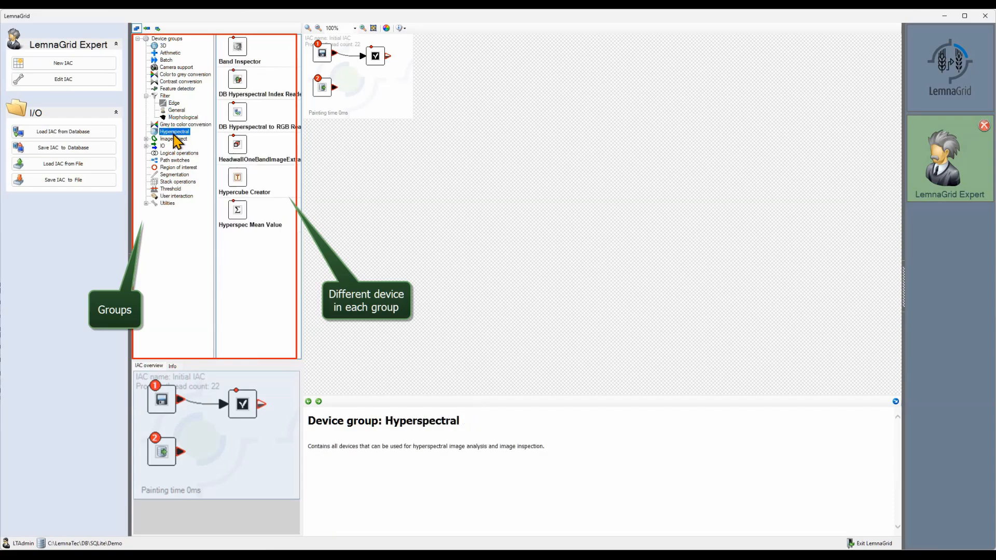
click(147, 139)
click(160, 139)
click(174, 146)
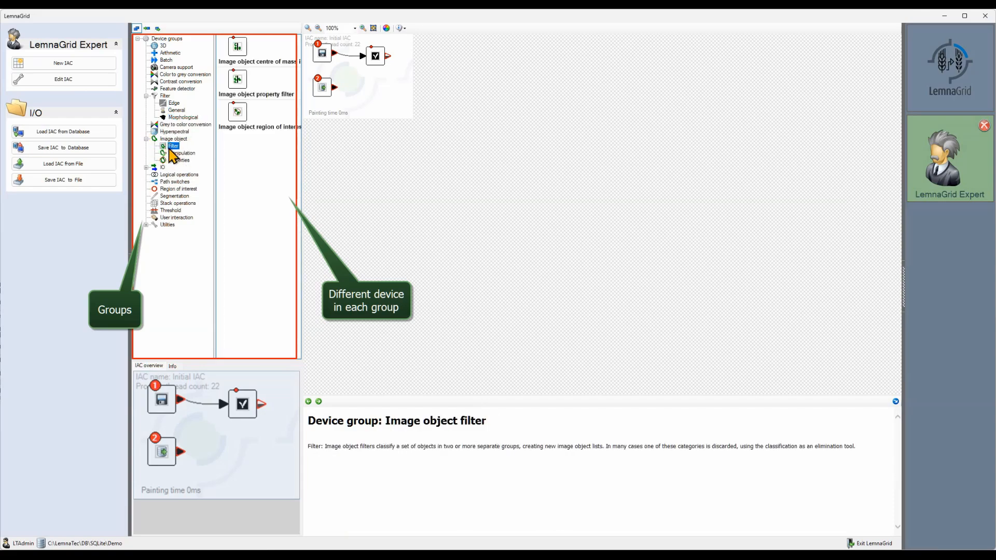
click(181, 153)
click(173, 160)
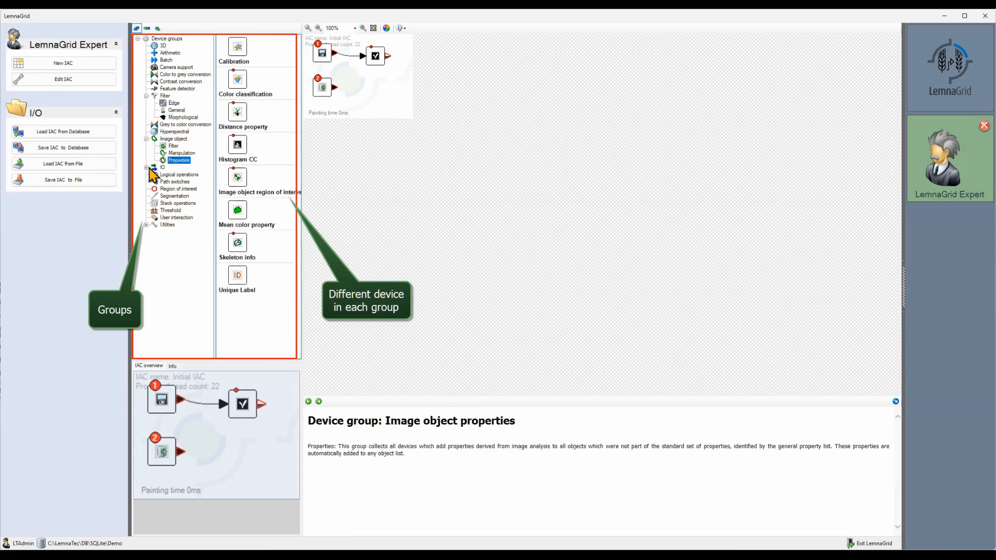
click(147, 168)
click(167, 175)
click(175, 182)
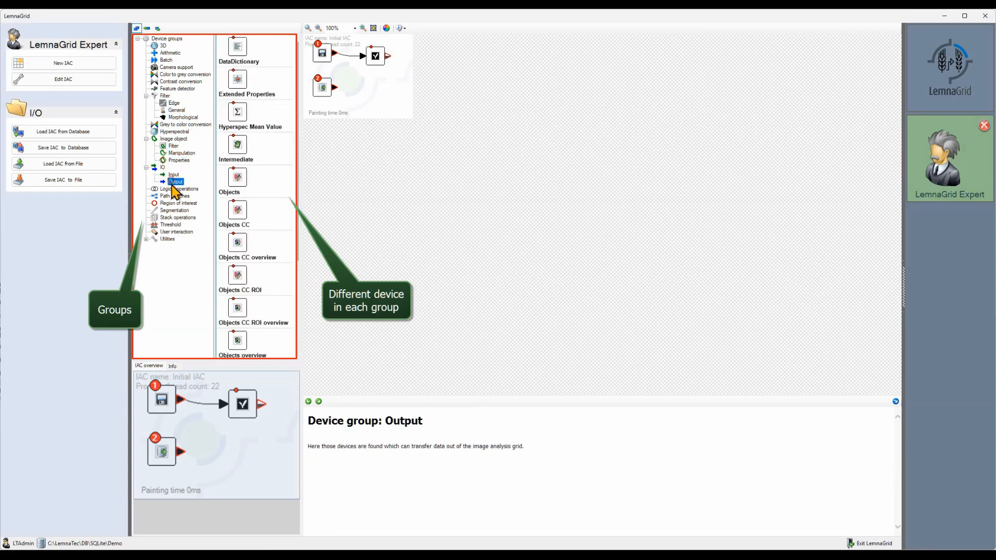
Browse the devices in the groups from Logical operations to User interaction and in the Helper, Resize and ROI subgroups of Utilities
click(176, 189)
click(175, 196)
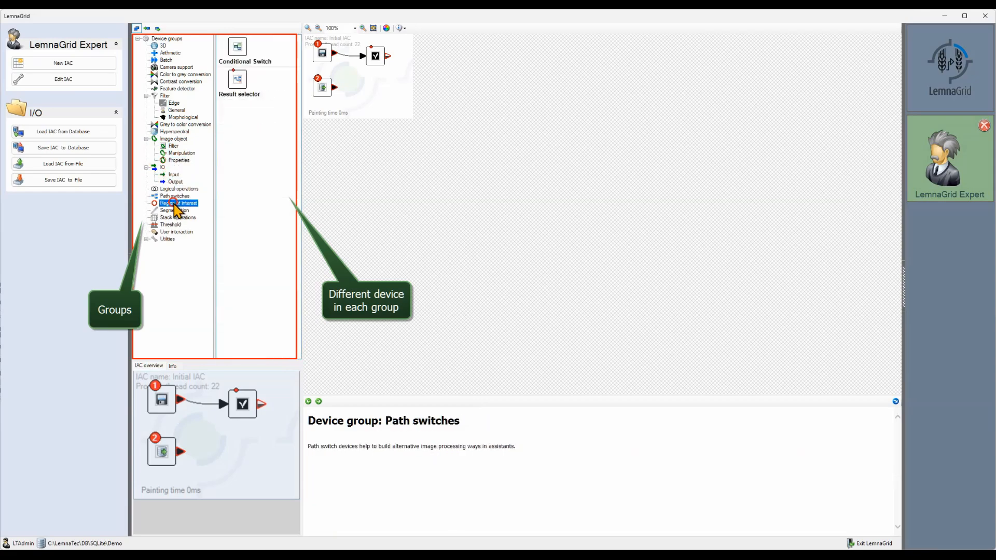
click(178, 203)
click(175, 210)
click(175, 217)
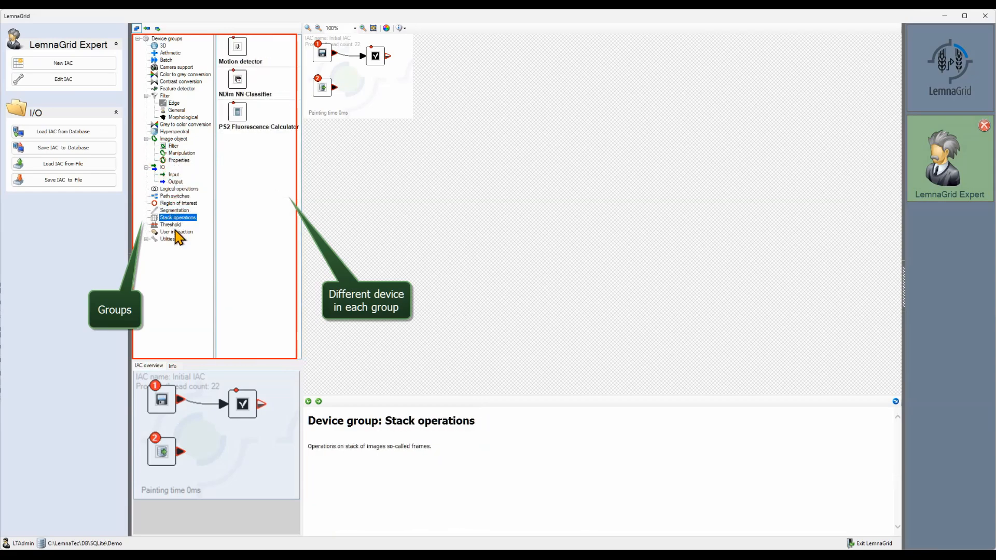
click(173, 224)
click(177, 232)
click(146, 239)
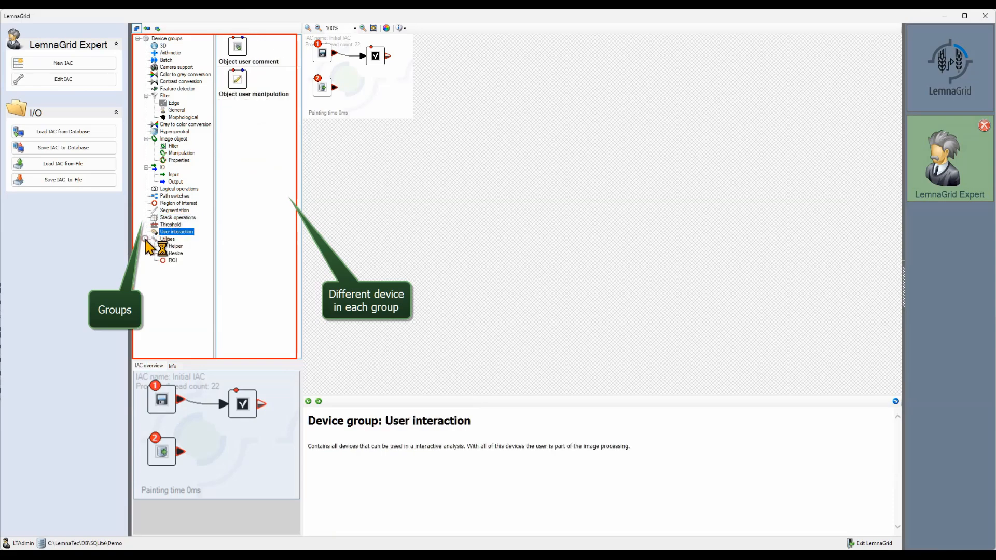
click(174, 246)
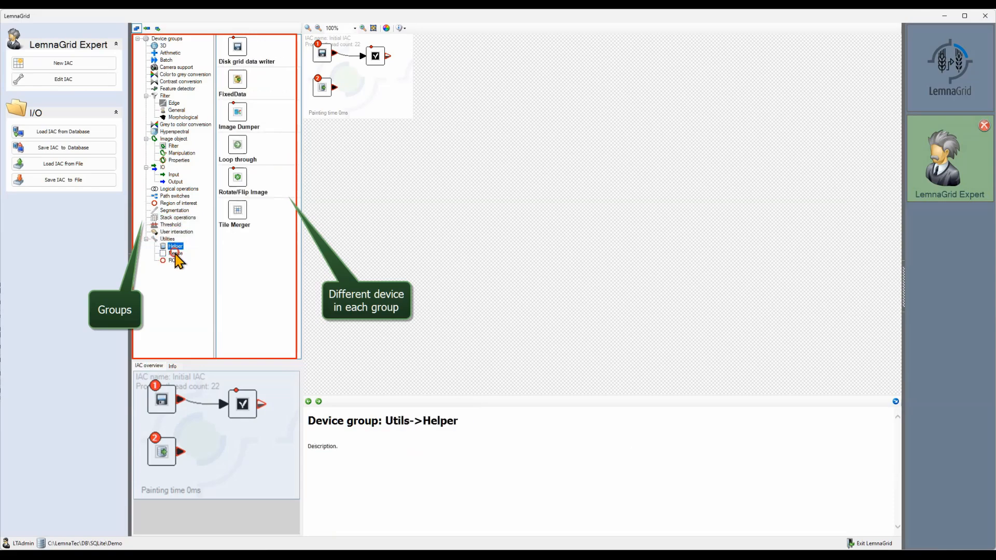
click(175, 254)
click(173, 261)
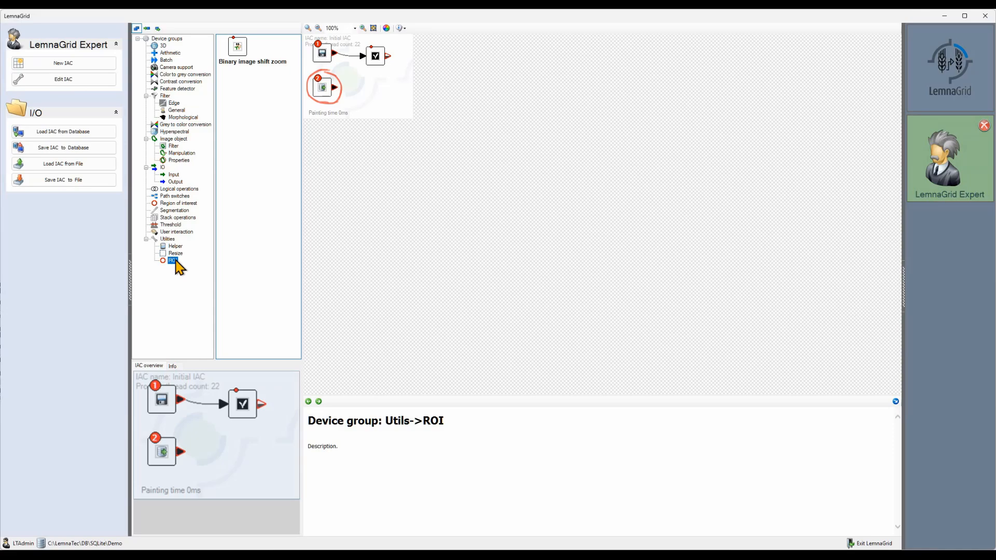
Delete the unconnected reader device marked 2 from the grid
right_click(320, 90)
click(327, 96)
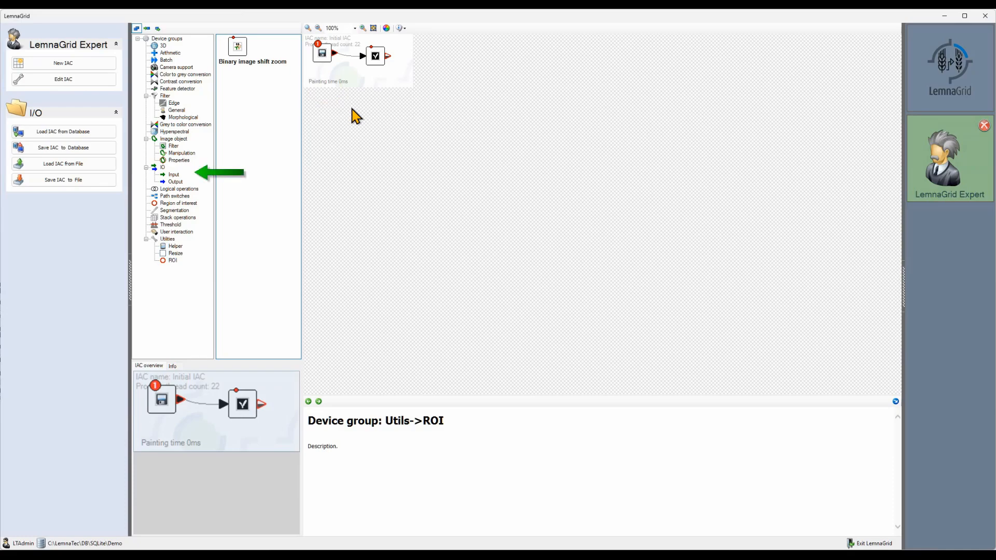
Add a Color Threshold device from the Segmentation group below the existing one and connect the disk reader's output to its input
click(175, 174)
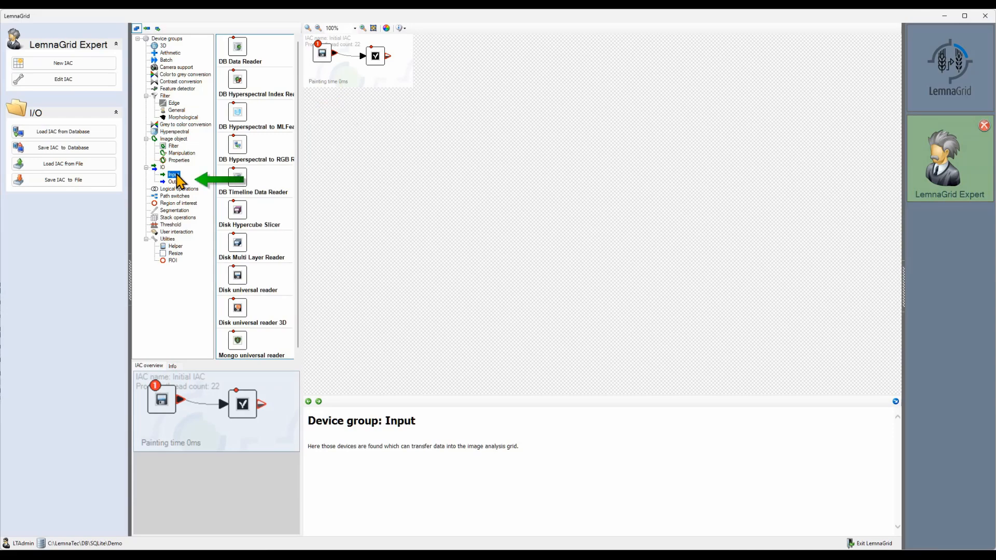
click(176, 182)
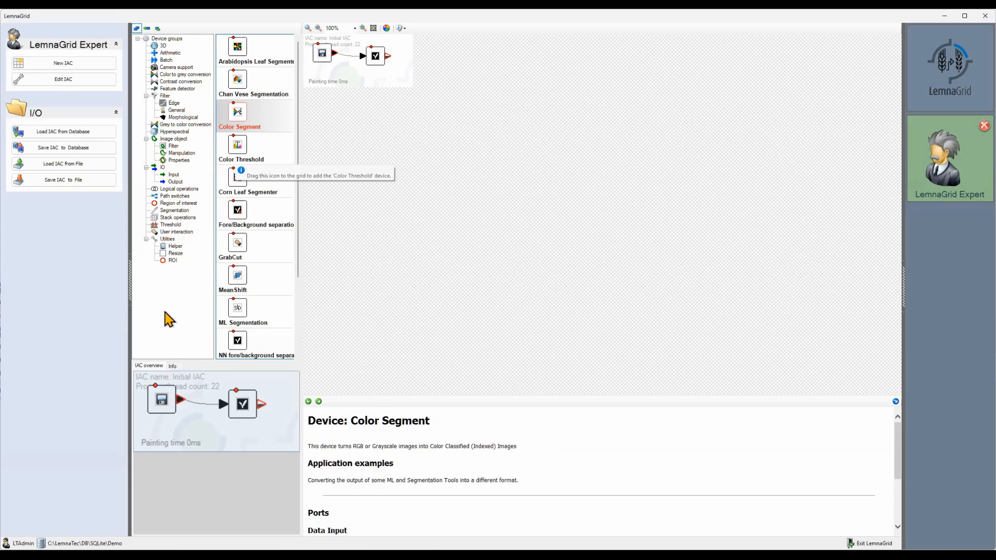
click(173, 210)
drag(237, 145, 403, 86)
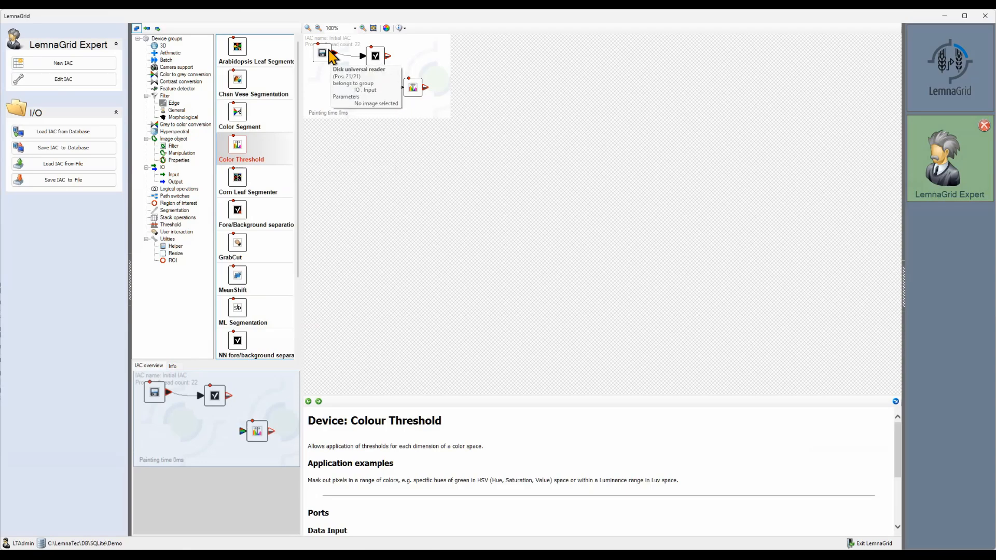
drag(332, 54, 400, 89)
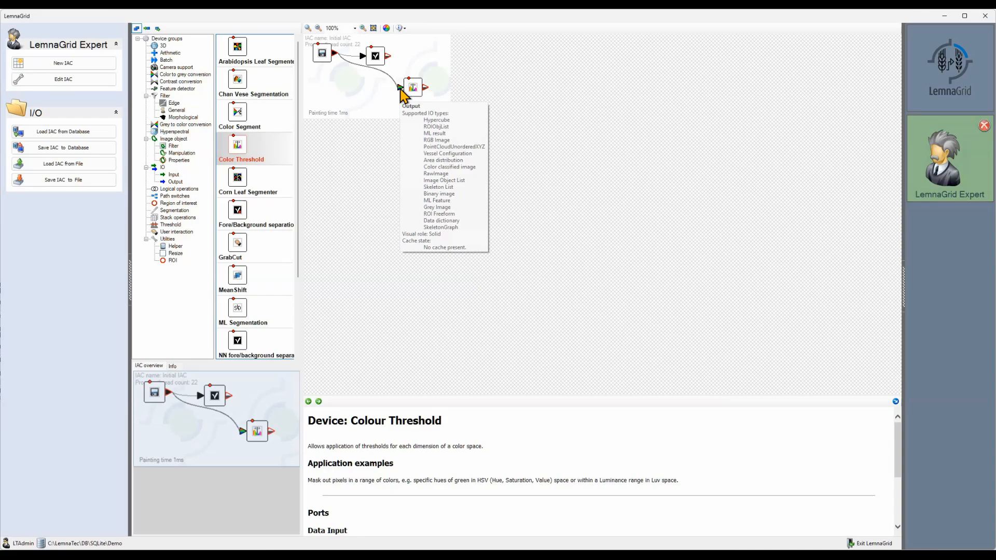
Load the image Gre_001.RGB^center.2020-11-09_092157.png into the Disk universal reader, fit it to the view and accept the configuration
double_click(324, 60)
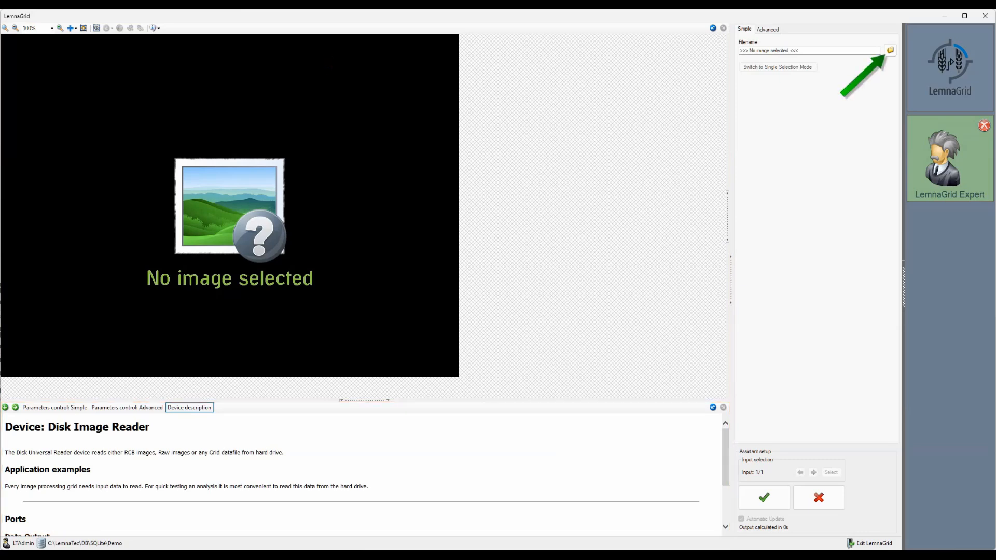
click(890, 50)
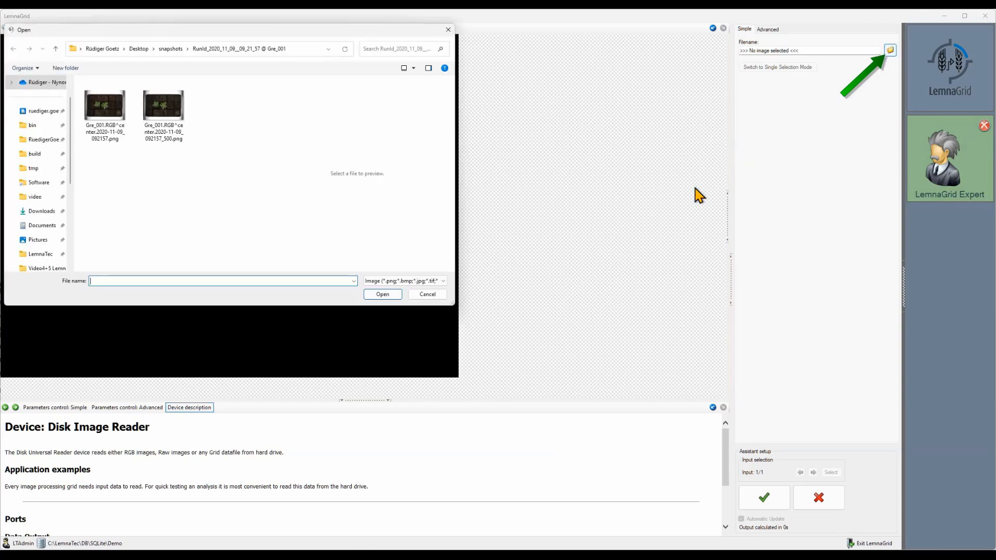
click(116, 118)
double_click(115, 118)
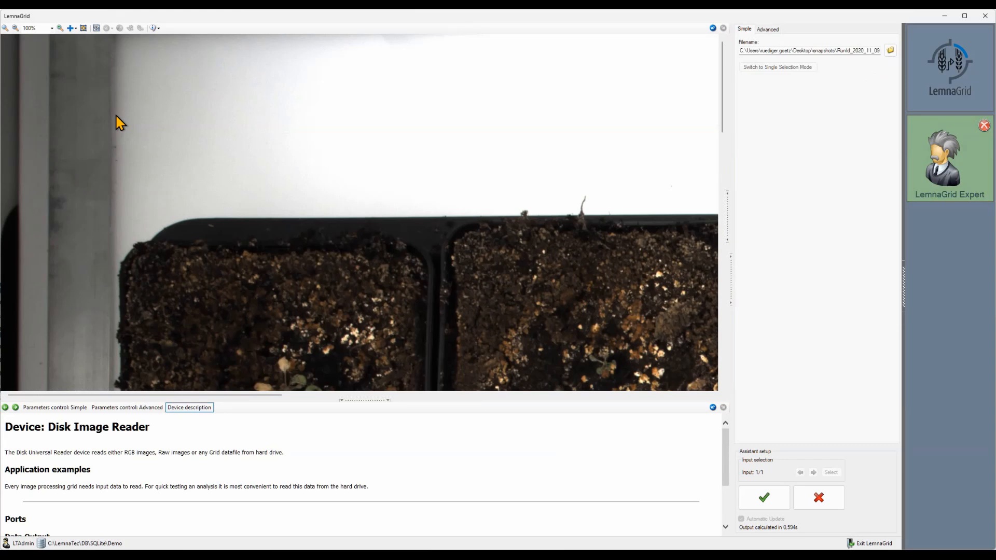
double_click(115, 115)
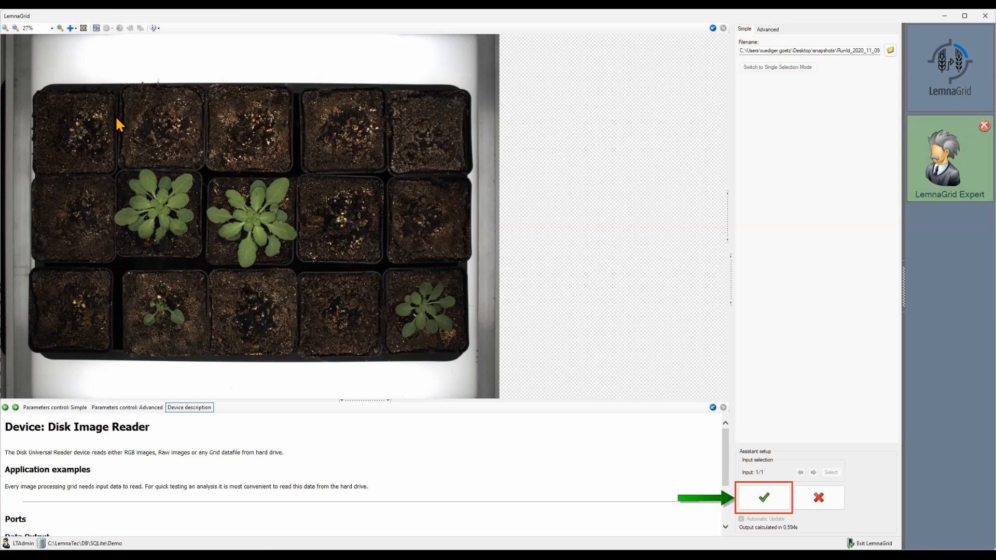
click(761, 495)
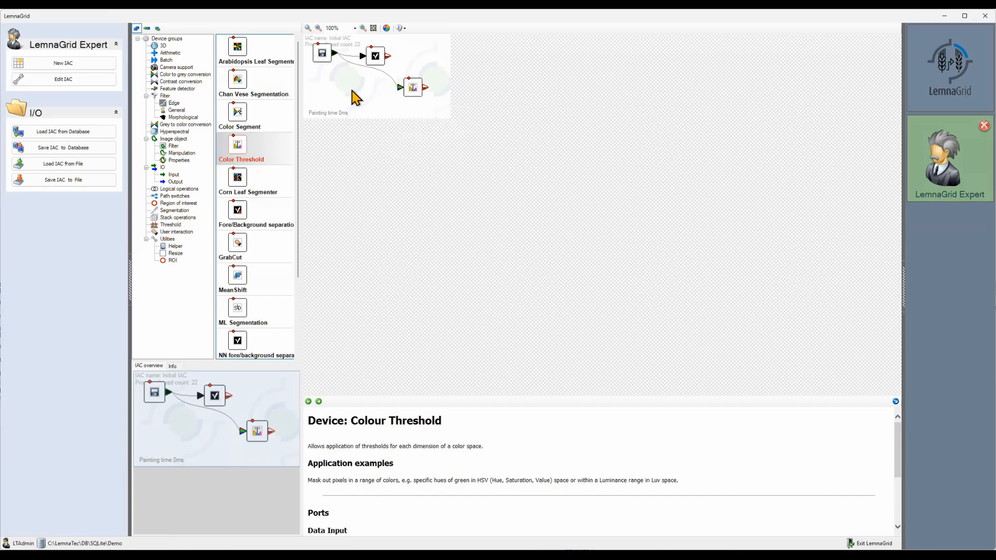
In the NN fore/background separation device, add the brown soil colour 92/72/57 picked from the image to the Background class
double_click(368, 61)
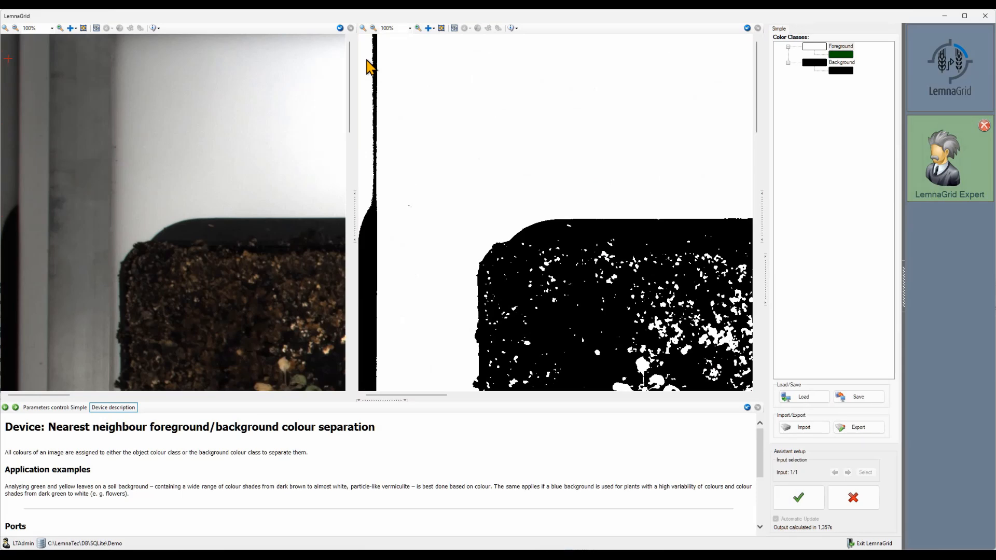
scroll(366, 60, down, 5)
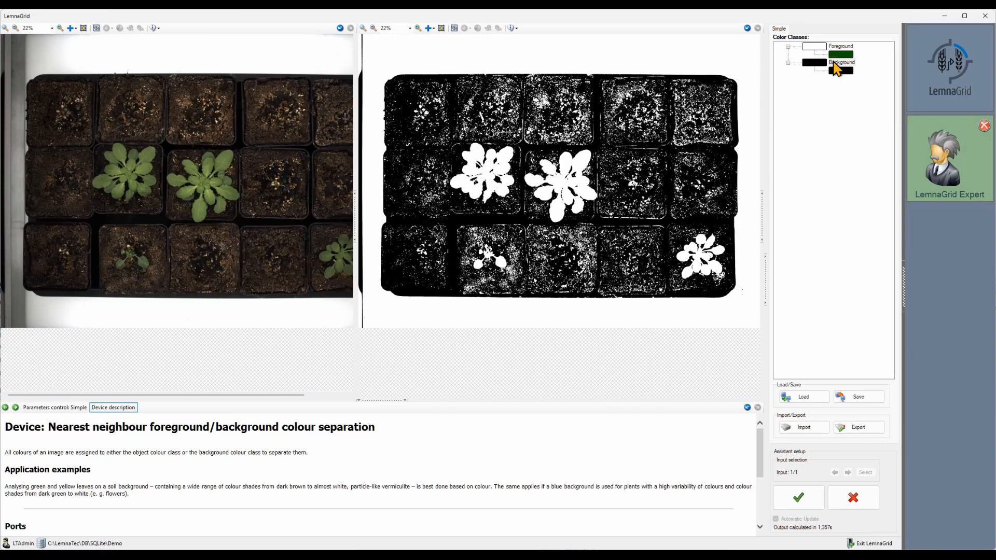
click(184, 98)
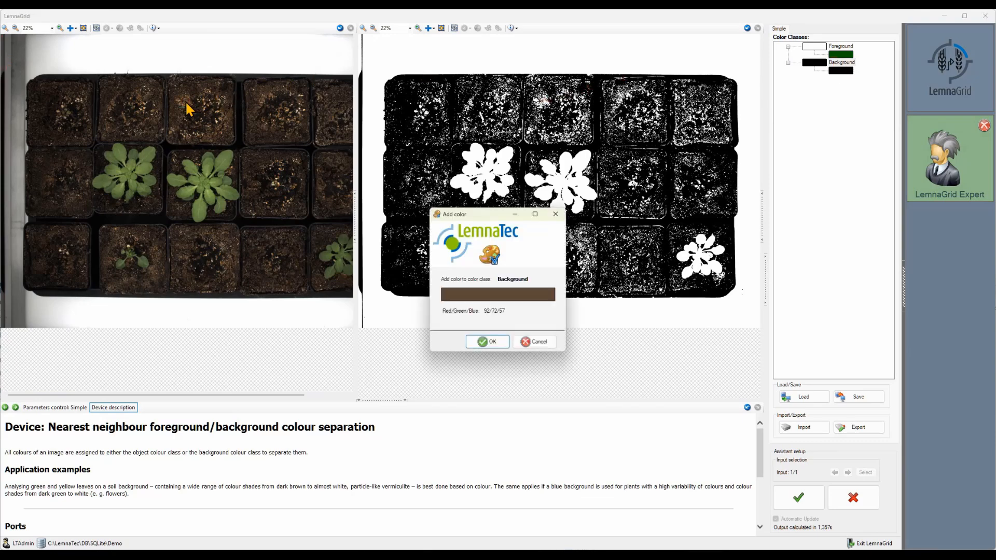
click(486, 342)
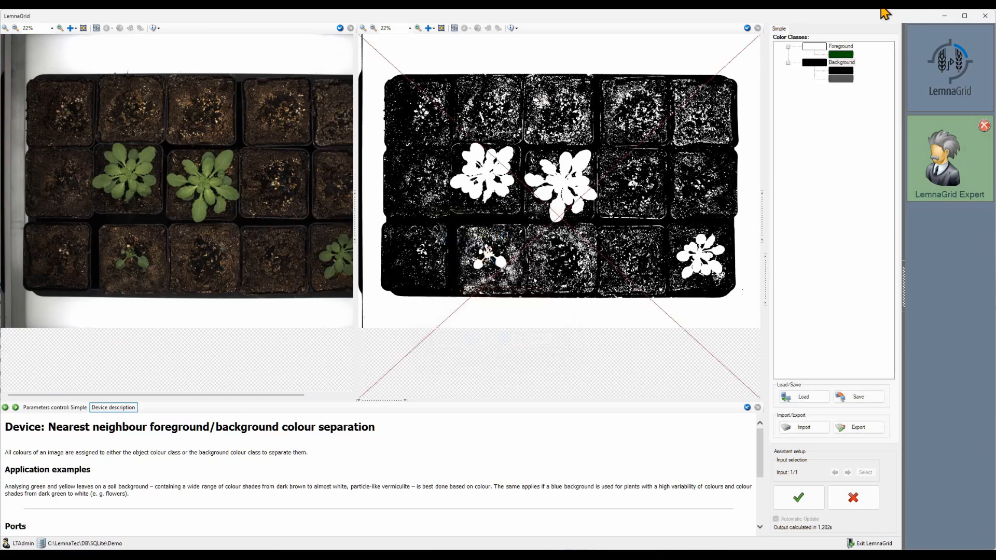
Add three leaf greens picked from the plants, including 81/101/67, to the Foreground class and another dark soil colour to the Background class
click(845, 48)
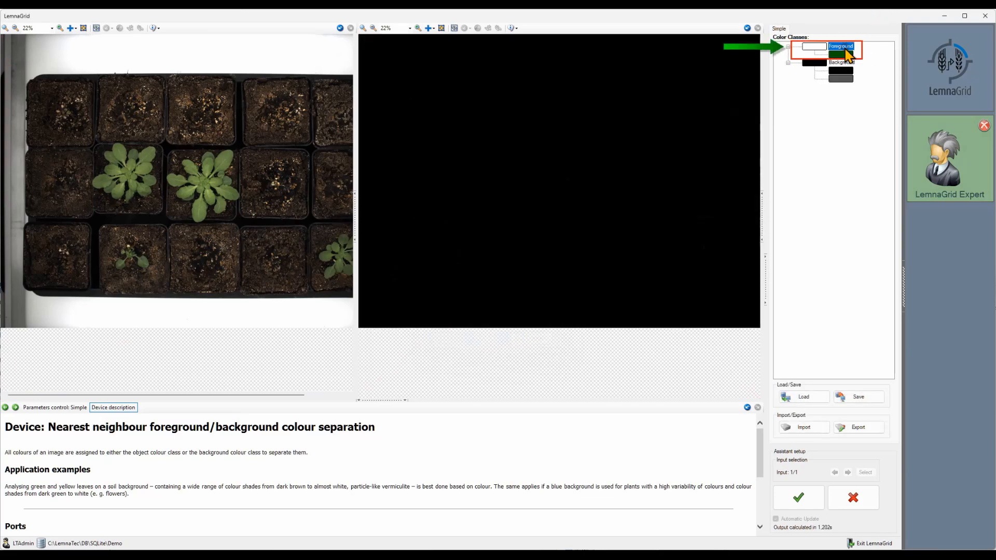
click(226, 158)
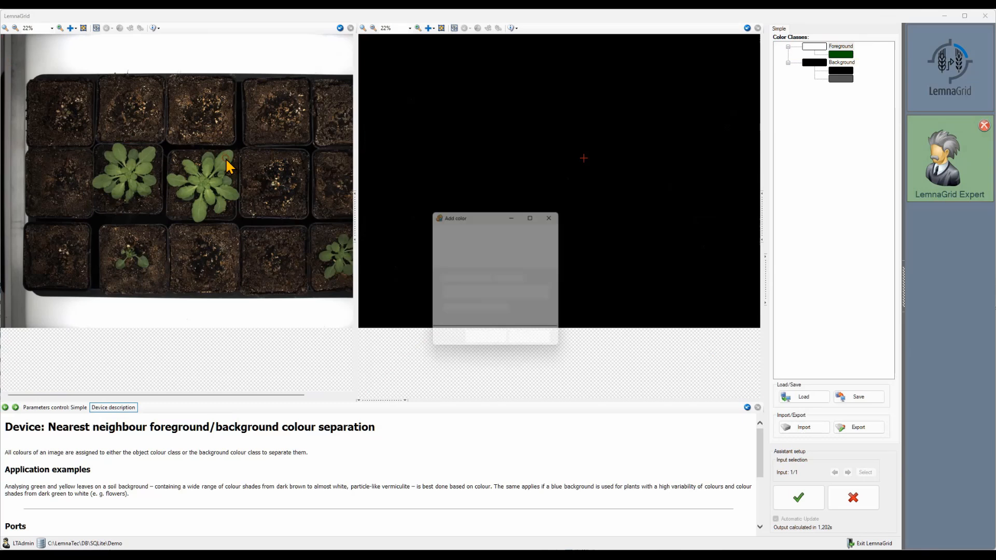
click(483, 340)
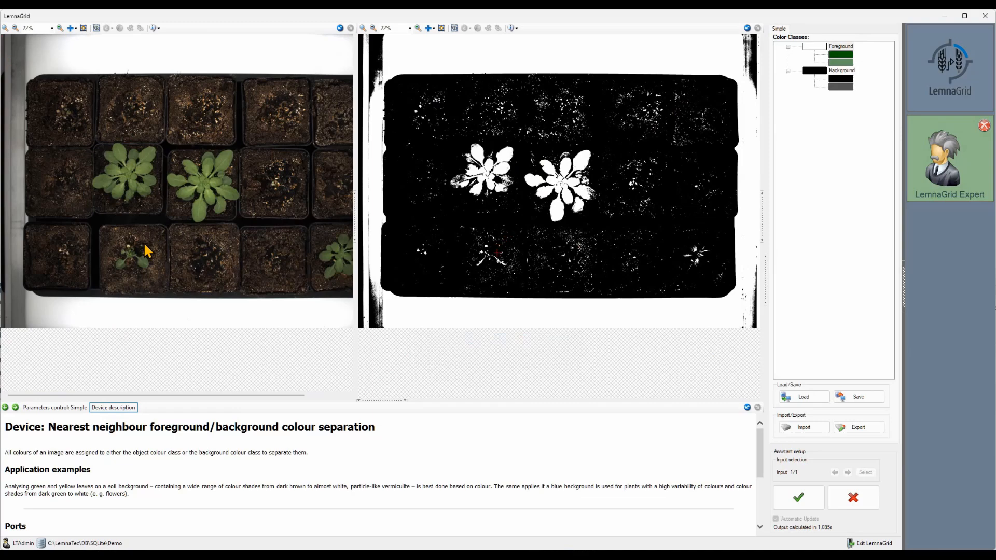
click(143, 262)
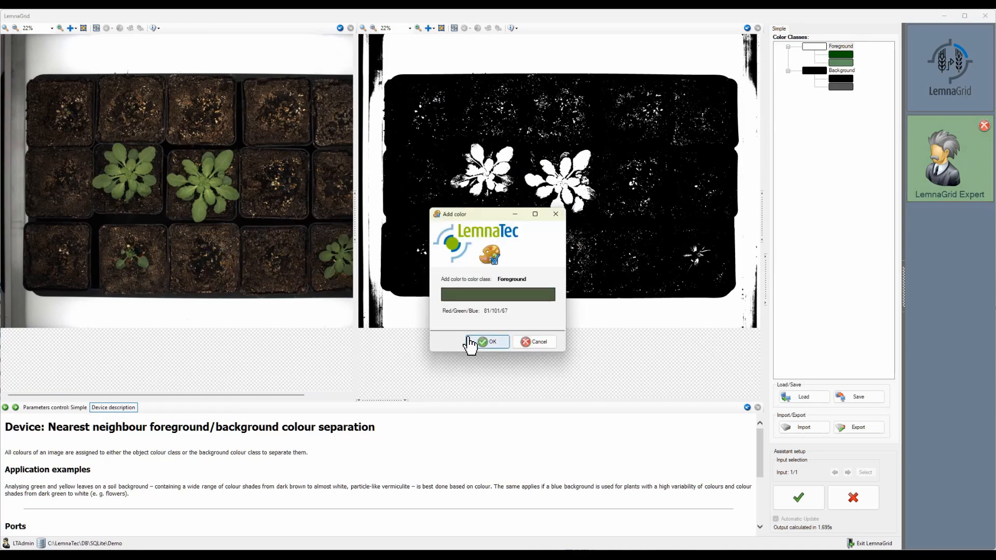
click(473, 340)
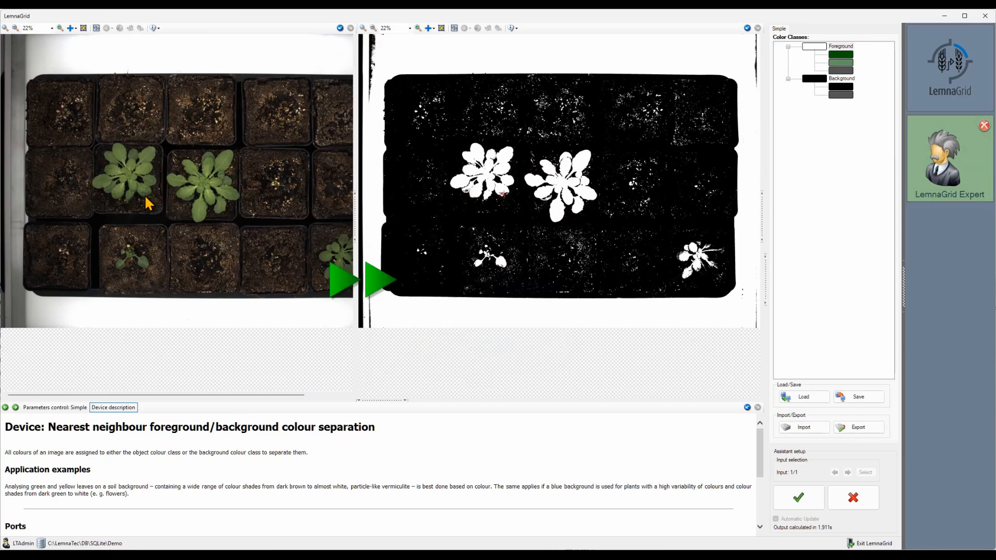
click(108, 197)
click(494, 343)
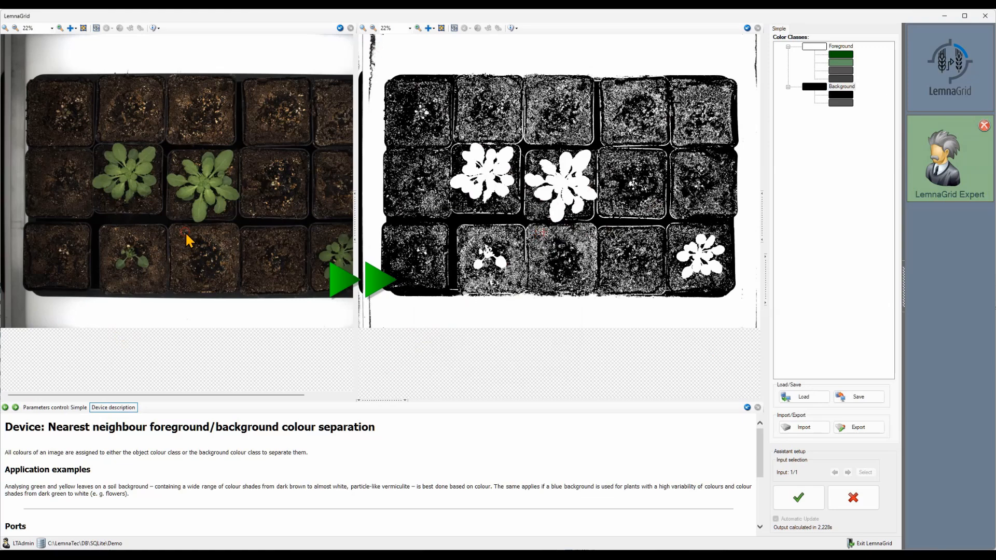
click(189, 237)
click(485, 343)
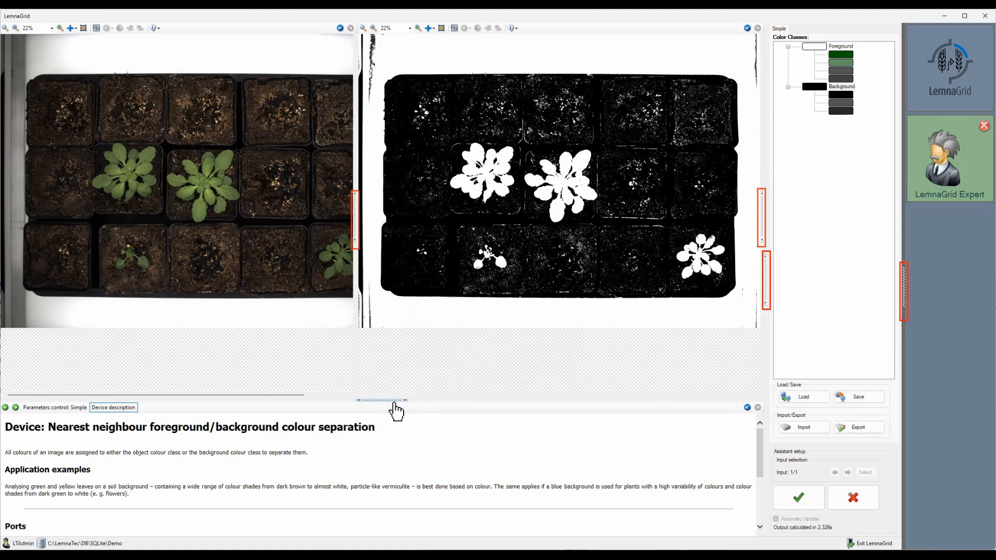
Collapse the device description, set the output display's background colour to brown and foreground colour to green, and accept the configuration
click(393, 400)
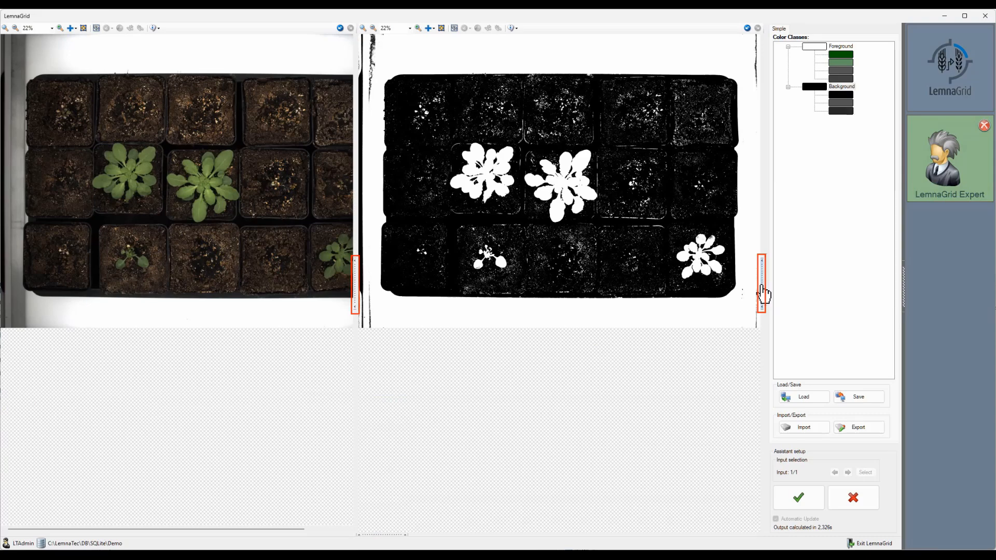
click(762, 293)
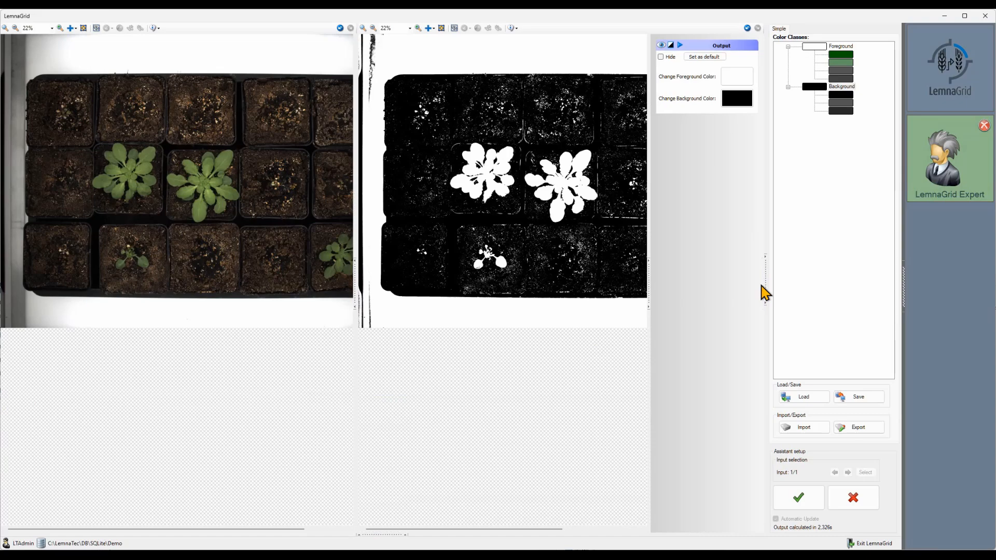
click(731, 102)
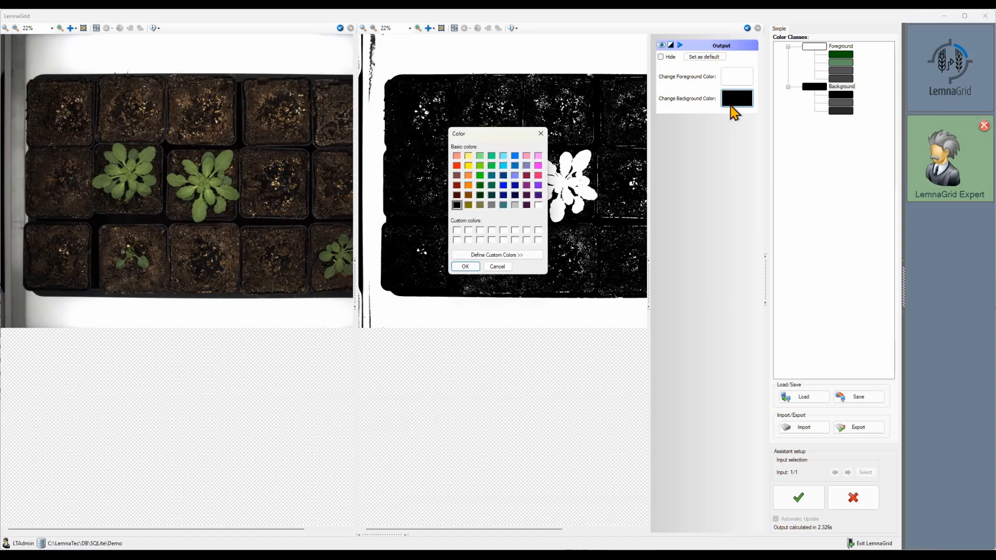
click(468, 194)
click(465, 266)
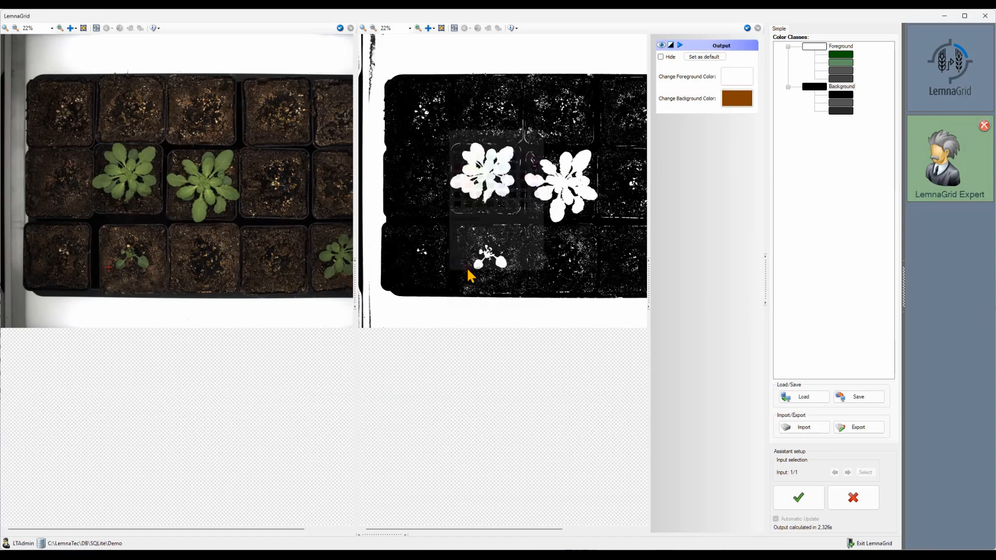
click(730, 77)
click(481, 176)
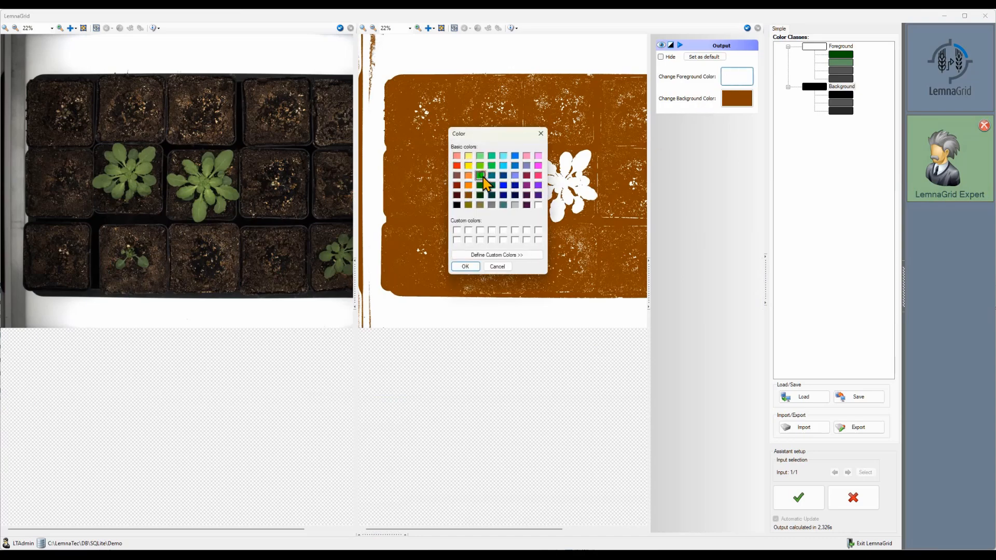
click(469, 267)
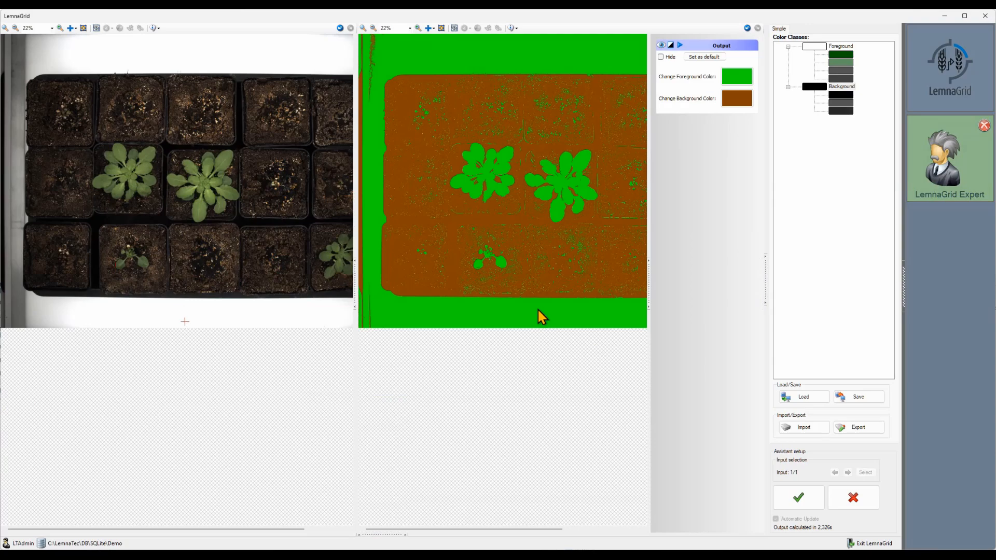
click(785, 511)
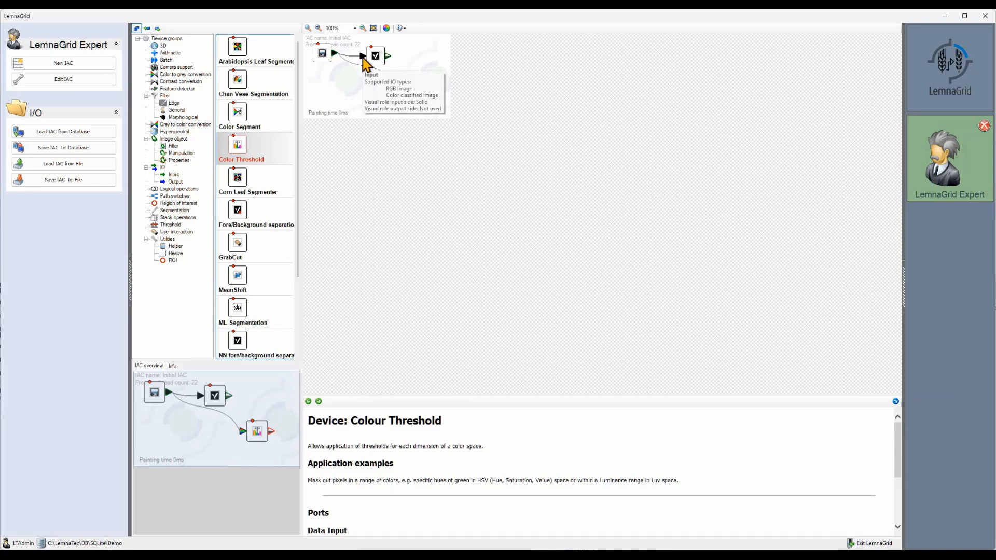
mouse_move(336, 57)
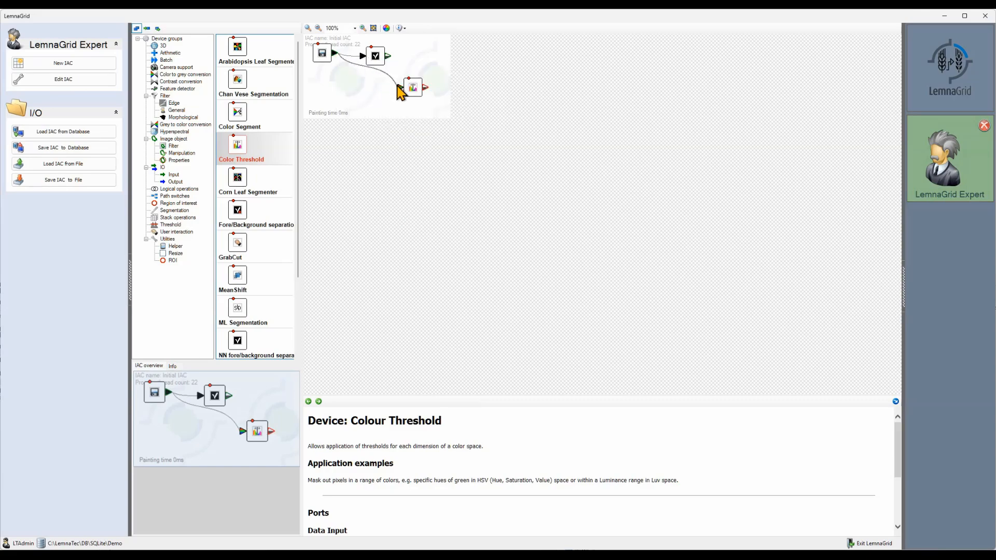
mouse_move(400, 88)
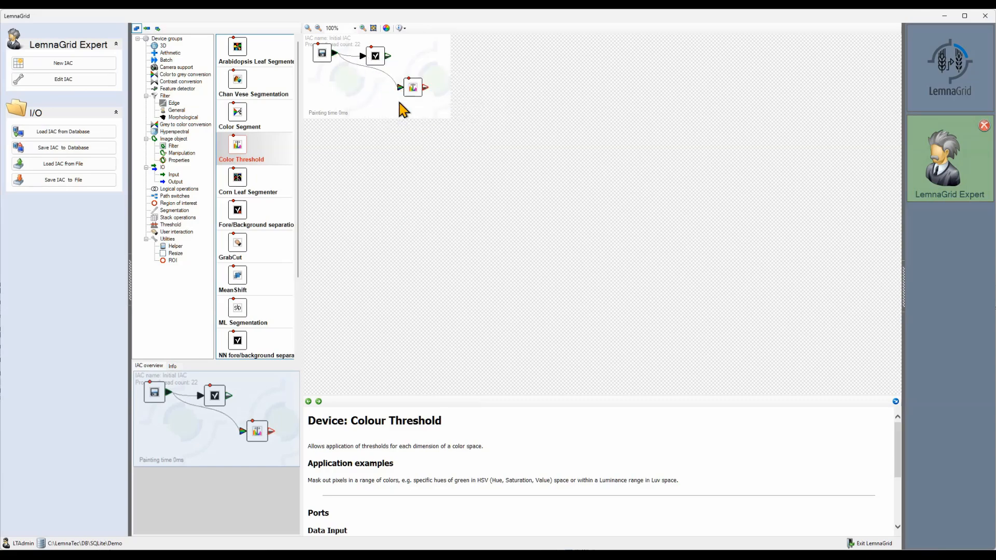